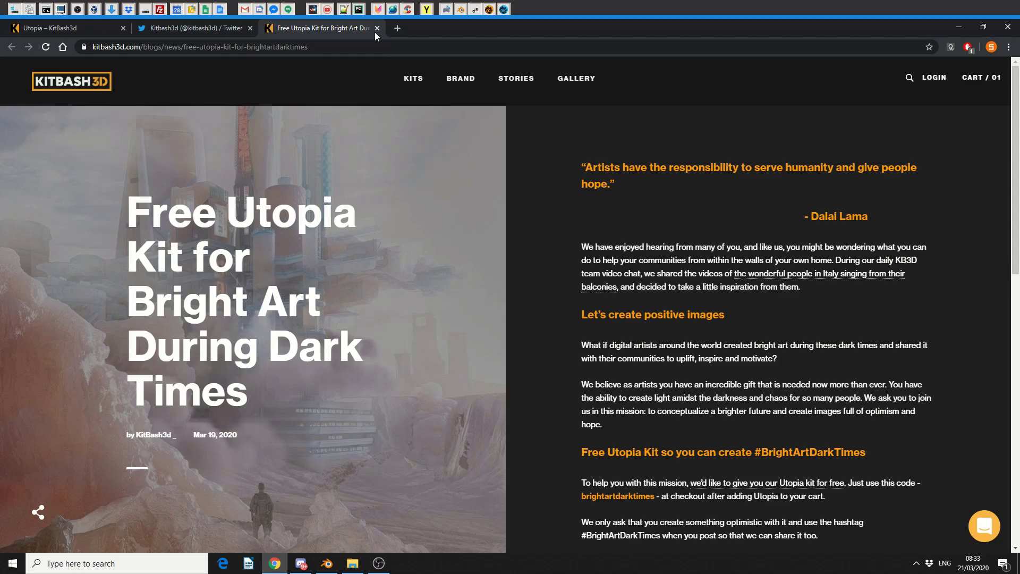
Bring Blender forward and orbit around the imported Utopia kit buildings
{"action": "left_click", "coordinate": [326, 563]}
{"action": "left_click_drag", "start_coordinate": [550, 365], "coordinate": [511, 386]}
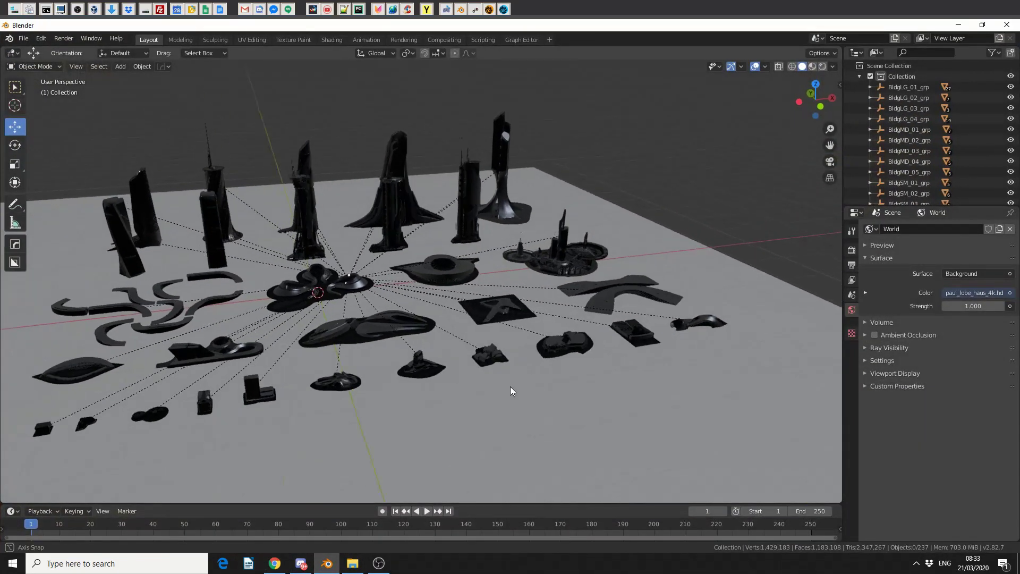
{"action": "scroll", "coordinate": [511, 386], "scroll_direction": "up", "scroll_amount": 2}
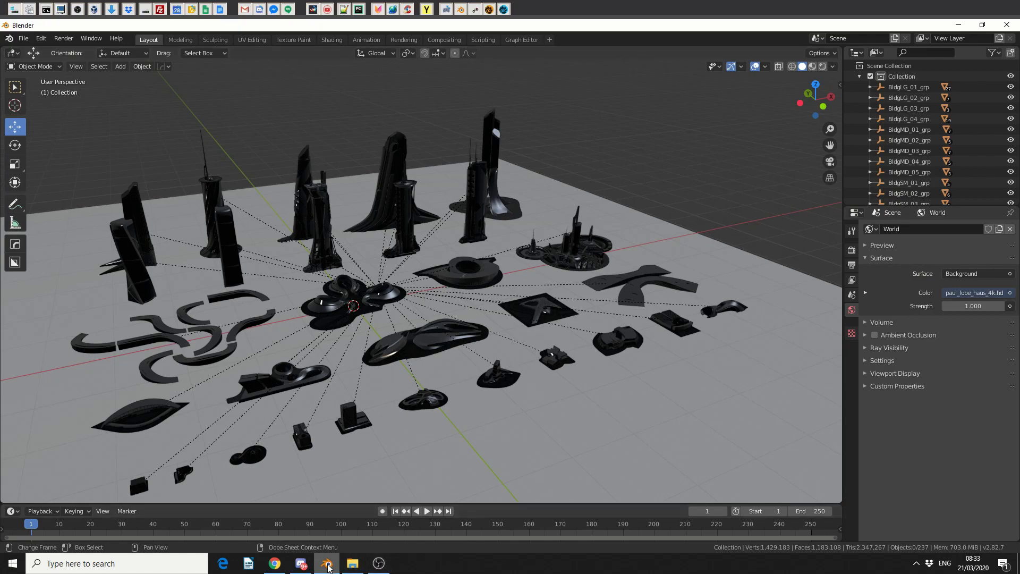
{"action": "mouse_move", "coordinate": [326, 564]}
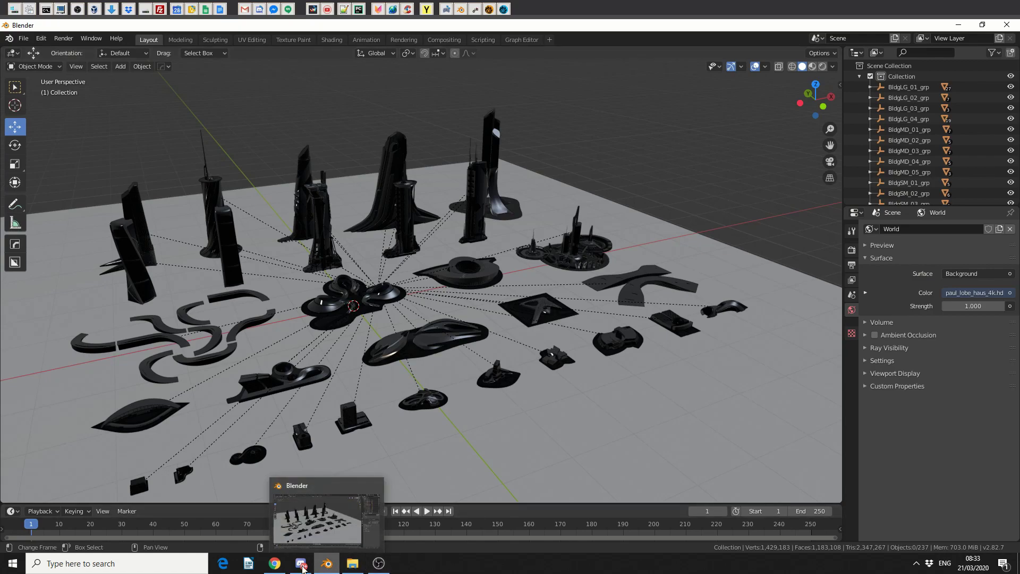
Minimize Blender to reveal the KitBash3D free Utopia kit blog post
{"action": "left_click", "coordinate": [327, 564]}
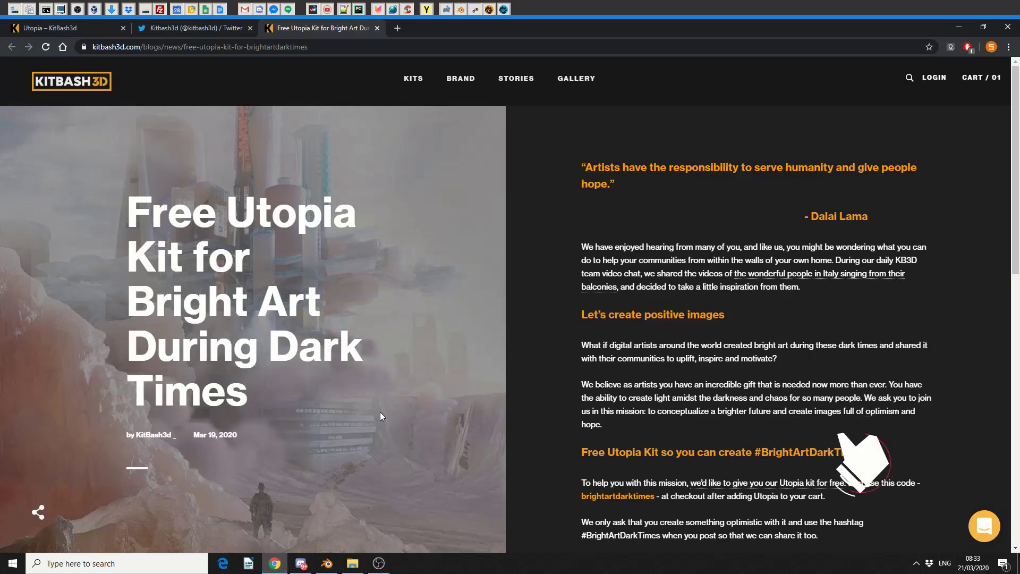